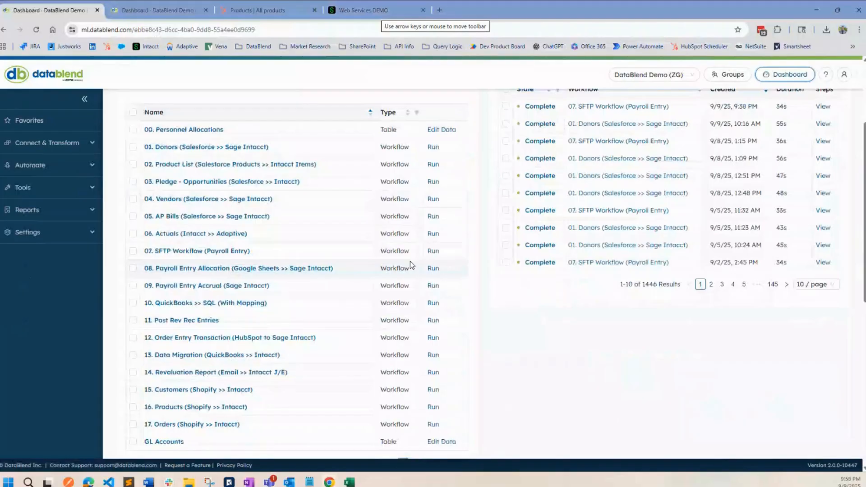
- Start a new credential and choose HubSpot as its type, searching the connector types for "hubs"
scroll(353, 151, "up", 3)
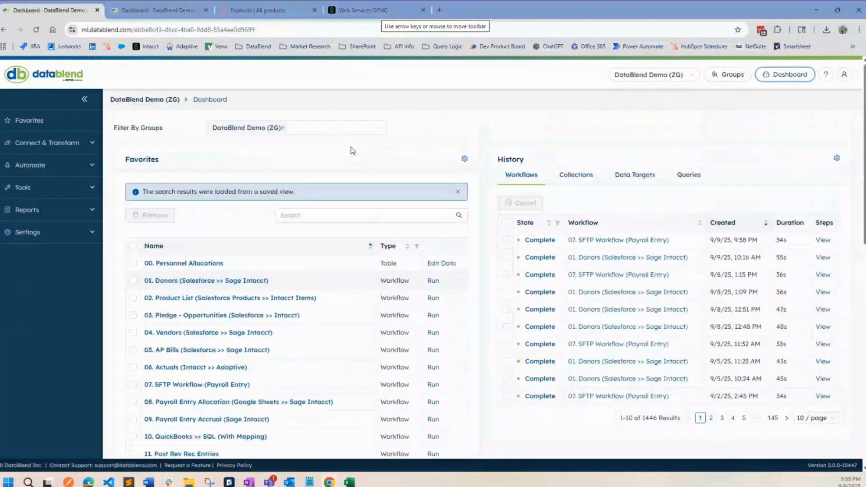
left_click(56, 149)
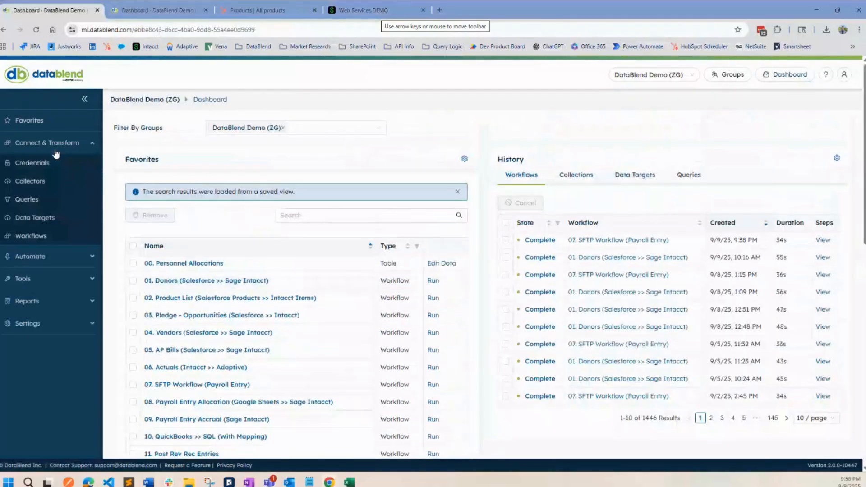
left_click(33, 163)
left_click(129, 201)
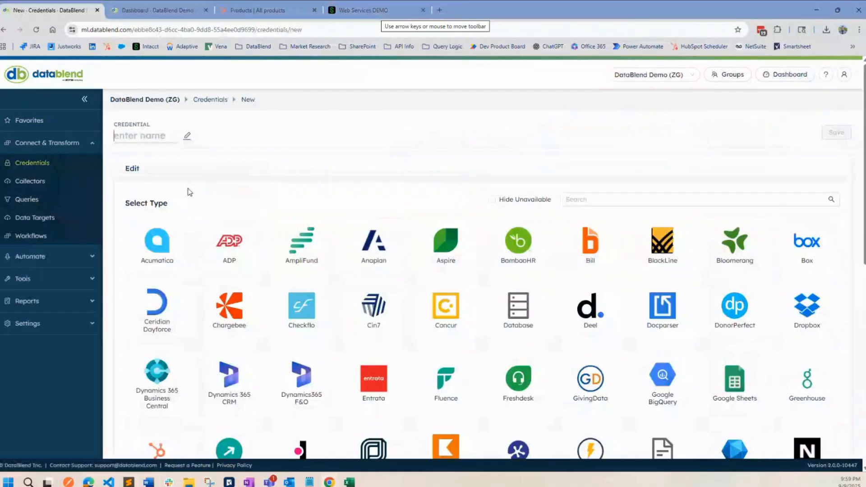
left_click(629, 211)
left_click(593, 199)
type("hubs")
left_click(157, 241)
- Name the credential HubSpot Demo, set its credential type to Datablend, and save it
left_click(355, 232)
type("HubSpot")
key("BackSpace")
key("BackSpace")
key("BackSpace")
key("BackSpace")
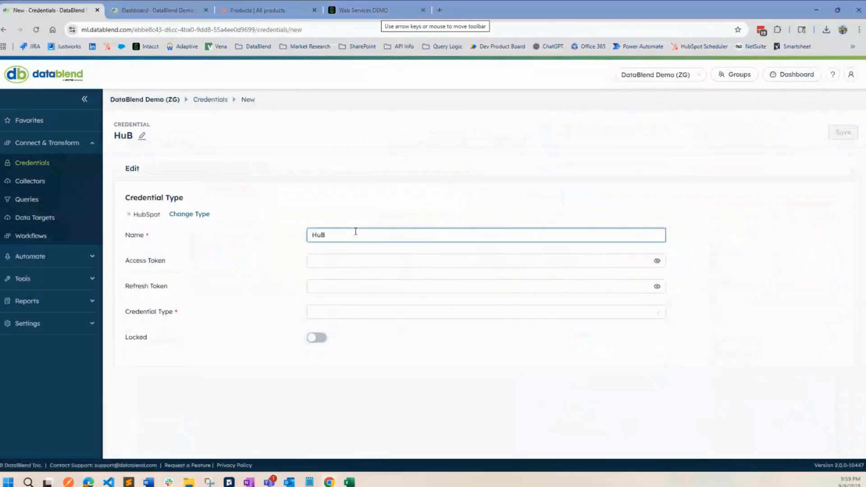
type("Spot Demo")
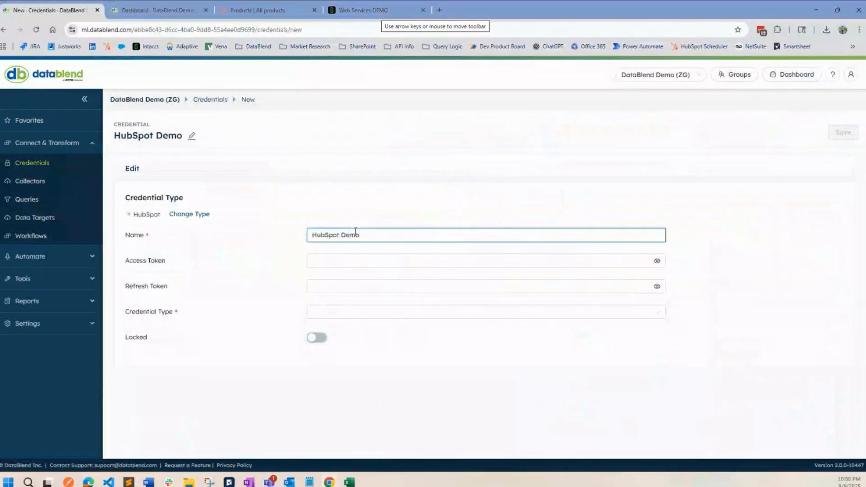
left_click(337, 312)
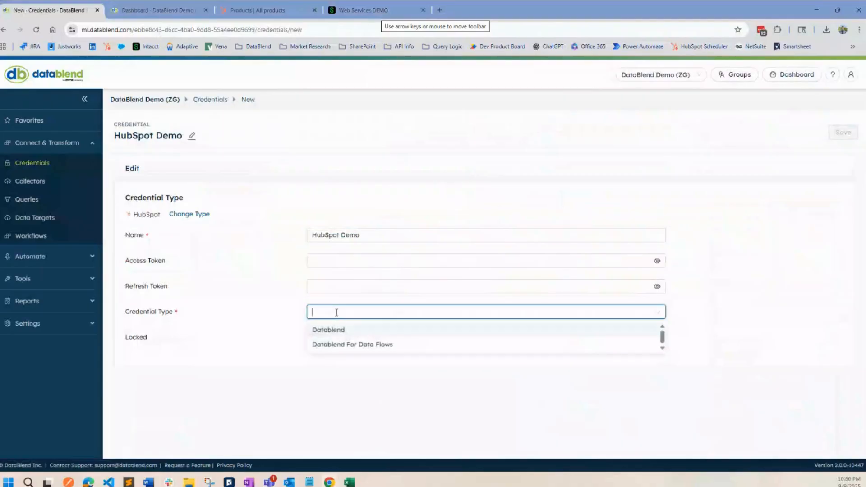
left_click(355, 330)
left_click(840, 141)
left_click(849, 139)
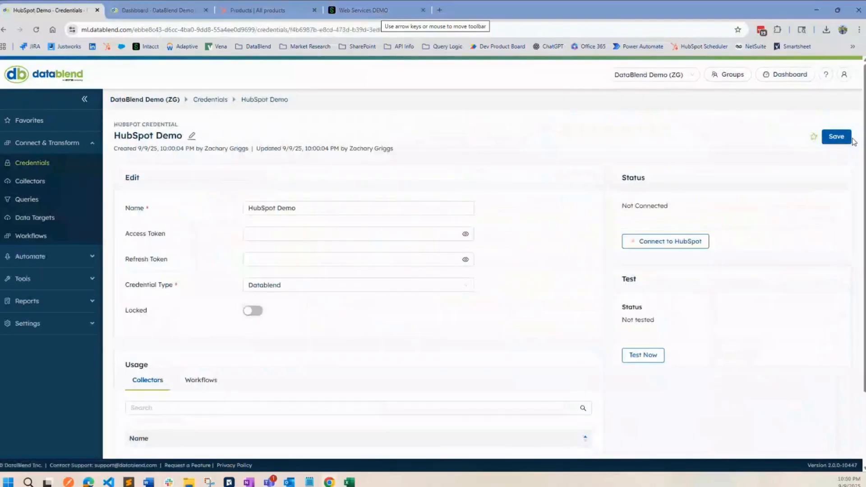
- Connect the HubSpot Demo credential to HubSpot, authorizing the DataBlend development account
left_click(661, 249)
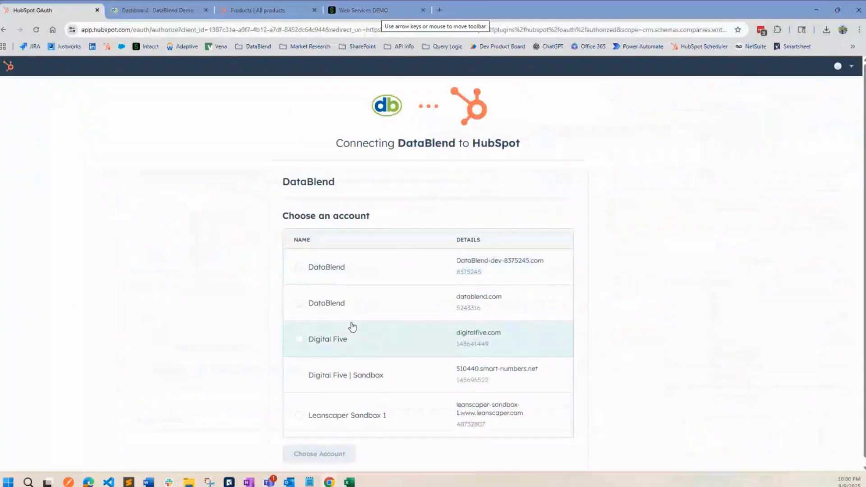
left_click(303, 271)
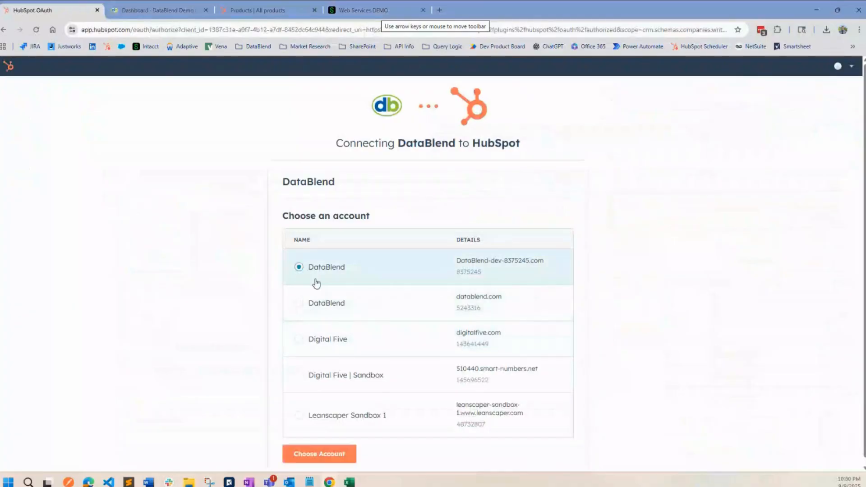
left_click(318, 453)
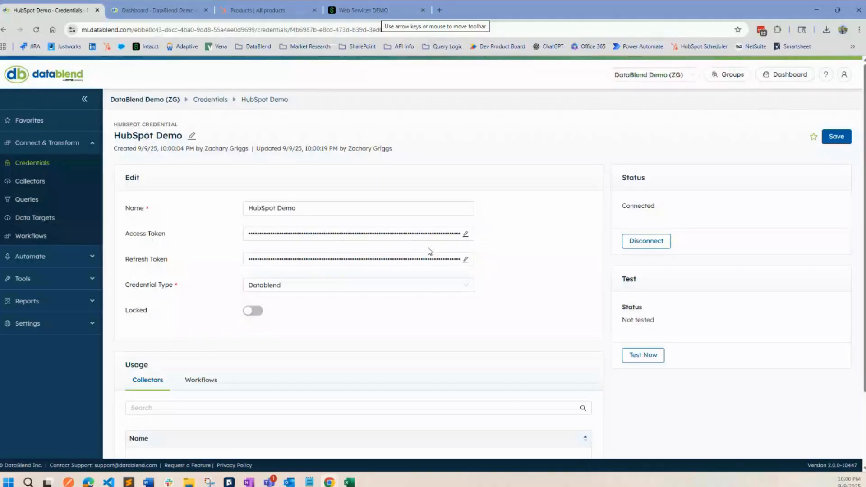
- Start a wizard workflow from HubSpot to Sage Intacct of type Create/Update Customers and continue to the HubSpot setup
left_click(67, 261)
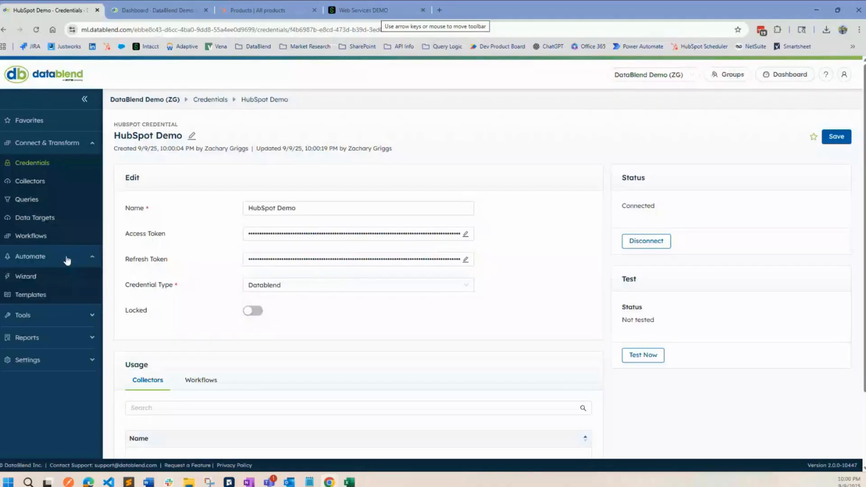
left_click(21, 283)
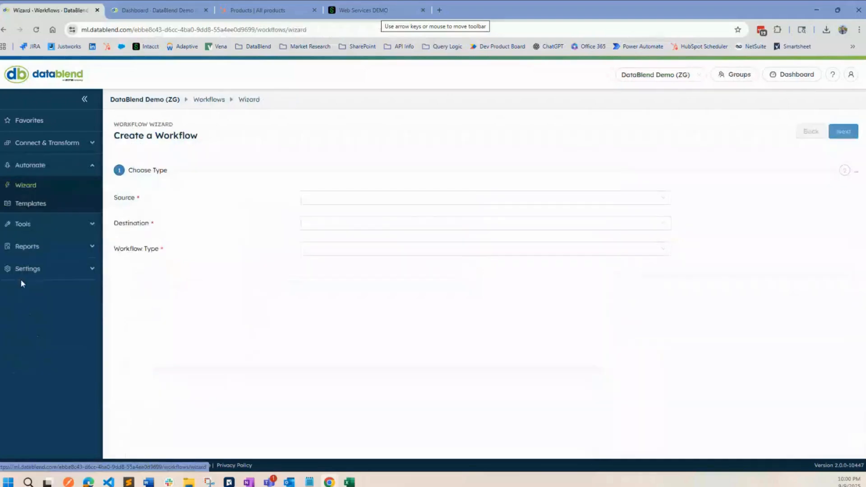
left_click(325, 197)
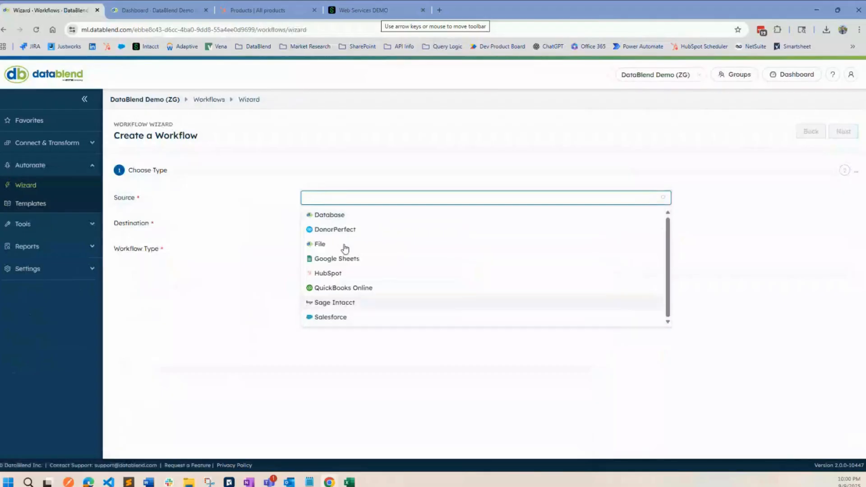
left_click(334, 273)
left_click(329, 223)
left_click(336, 240)
left_click(329, 243)
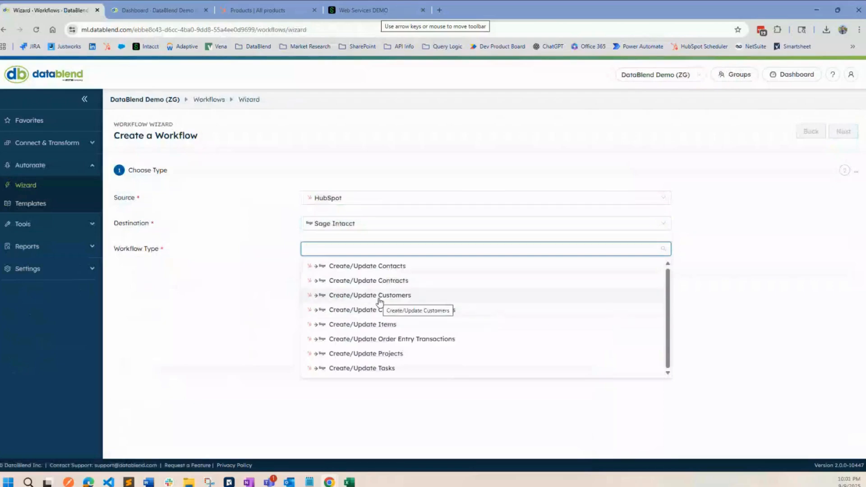
left_click(381, 296)
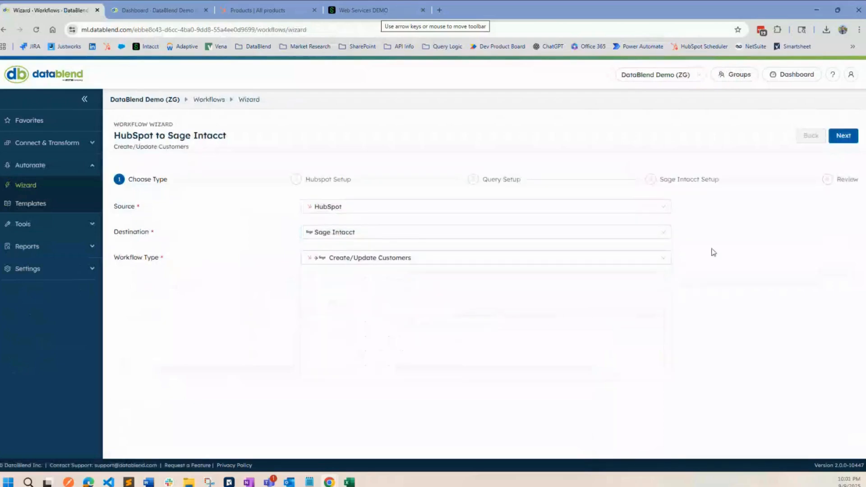
left_click(844, 136)
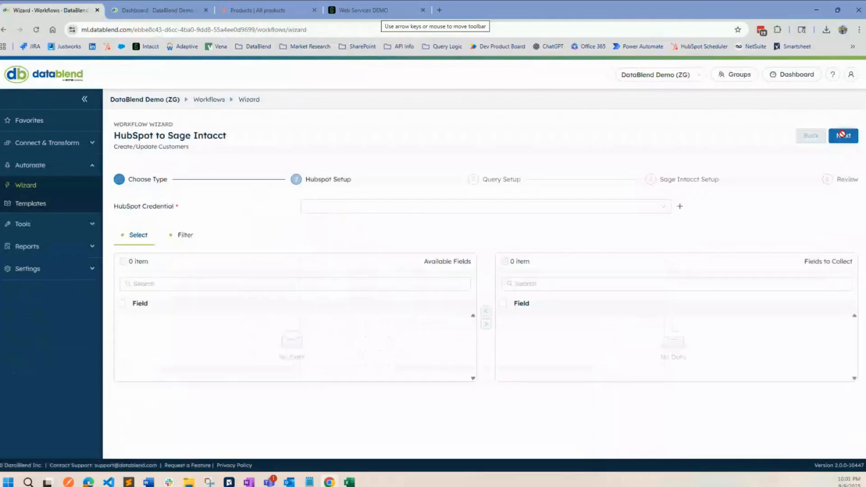
- Select the 06. Hubspot credential for the workflow source and review its available fields and fields to collect
left_click(376, 206)
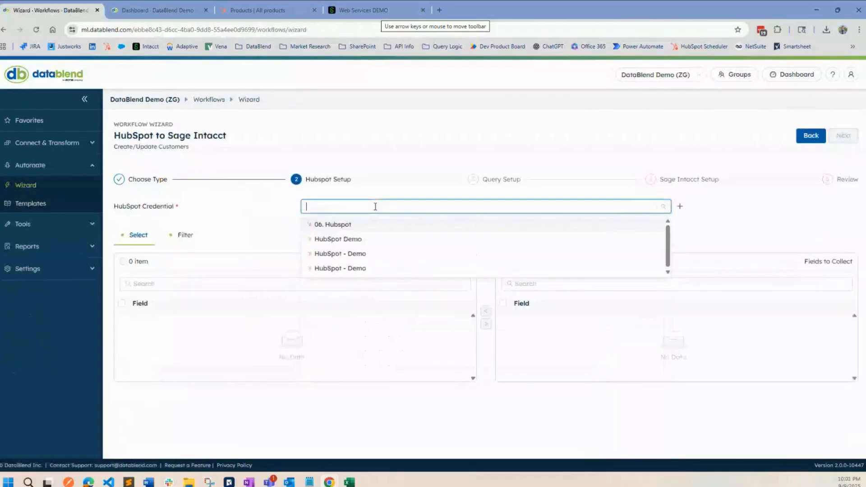
left_click(340, 225)
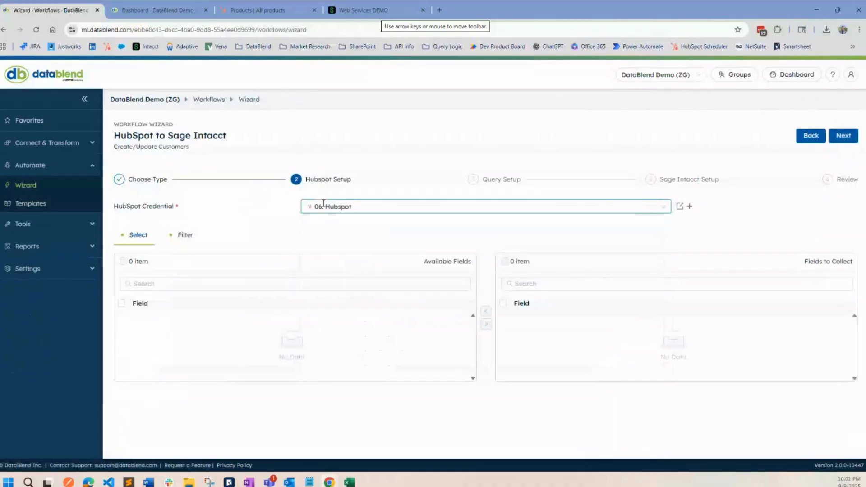
scroll(243, 262, "down", 1)
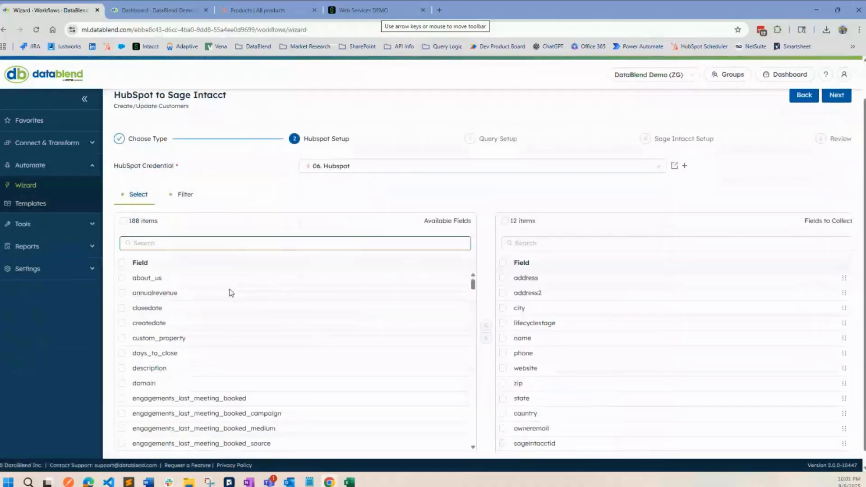
left_click_drag(131, 213, 162, 219)
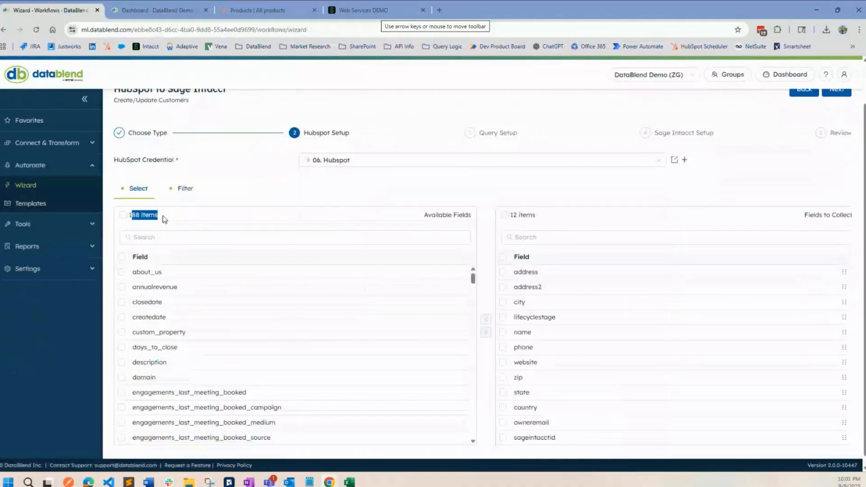
left_click(172, 220)
scroll(617, 287, "down", 1)
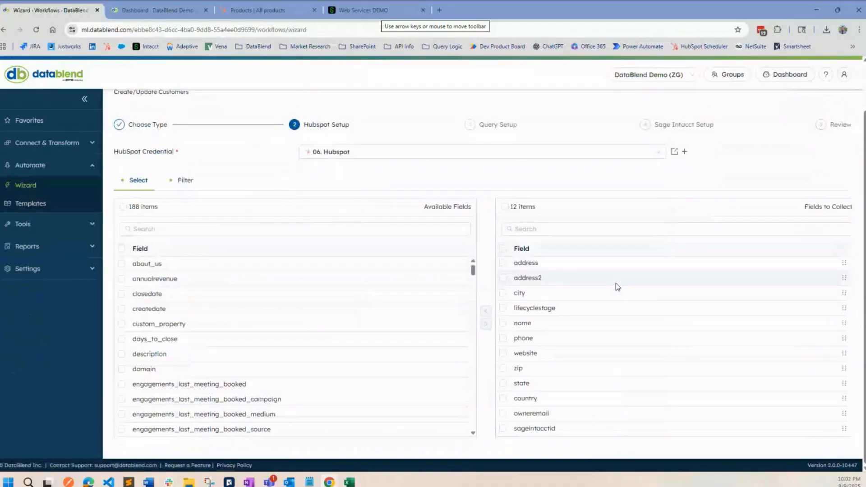
- Find the description field among the available fields, add it to the fields to collect, and continue to the query setup
left_click(375, 224)
type("desc")
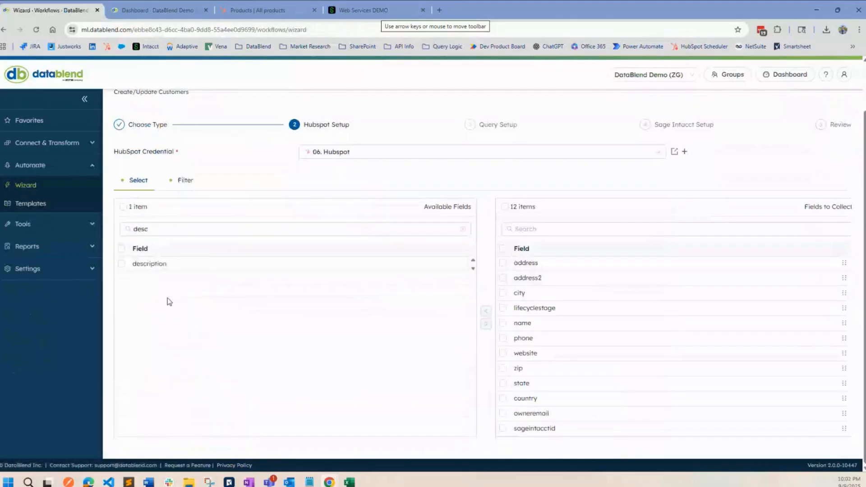
left_click(122, 264)
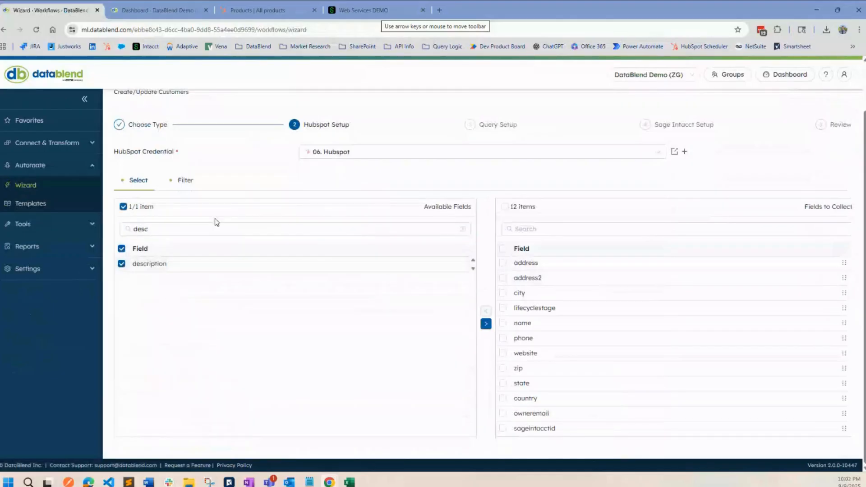
left_click(485, 323)
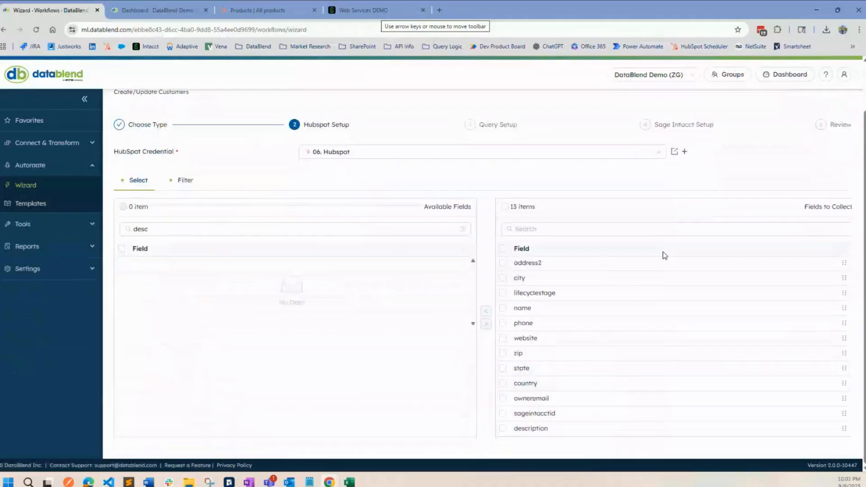
scroll(665, 256, "up", 1)
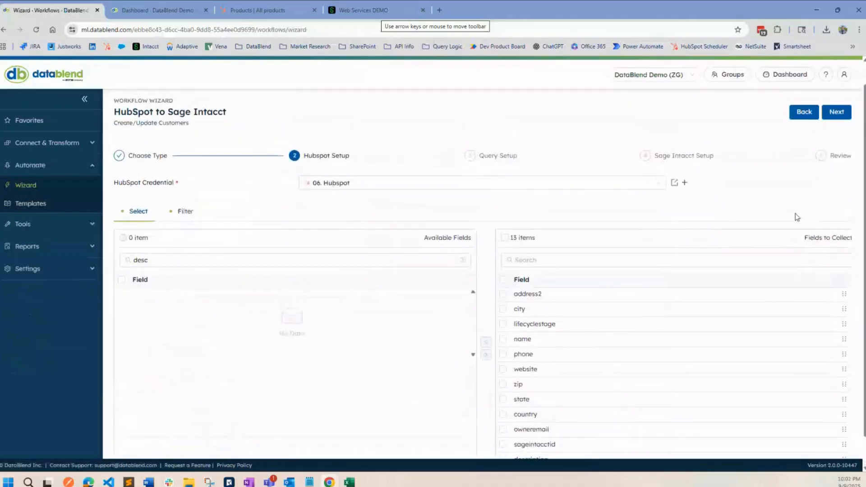
left_click(842, 115)
- Review the source-to-target column mappings and map the description source column to the COMMENTS target
scroll(534, 215, "down", 1)
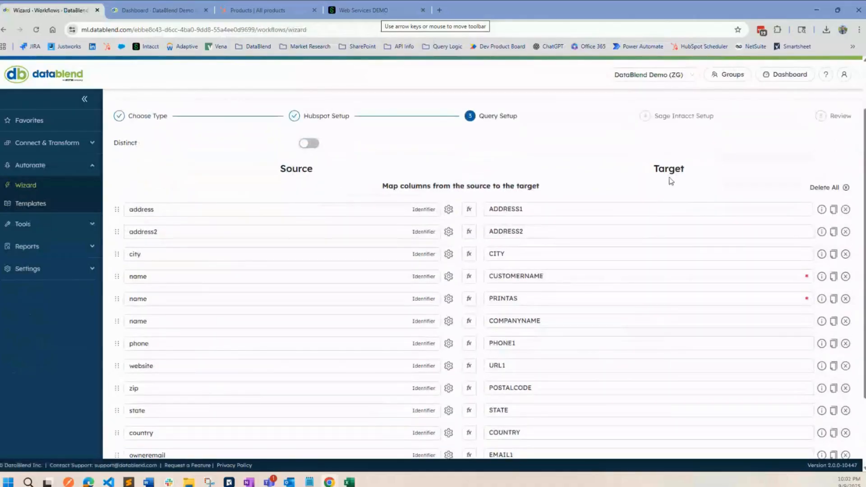
scroll(671, 181, "down", 1)
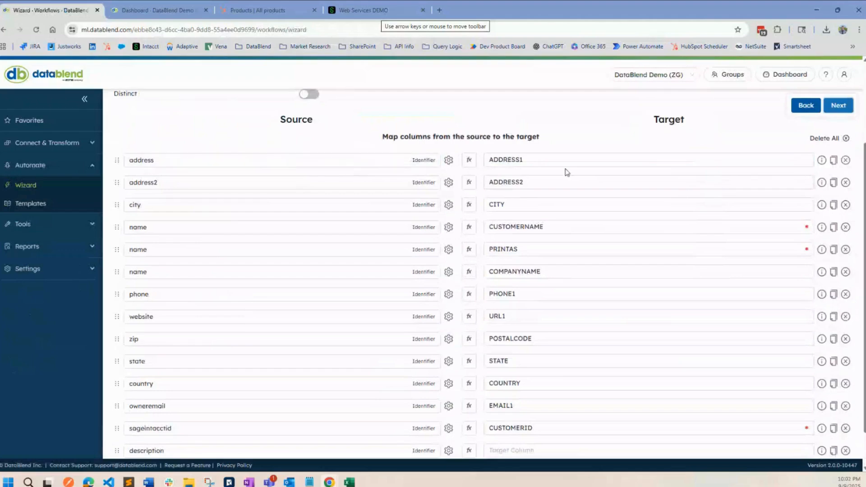
left_click(492, 161)
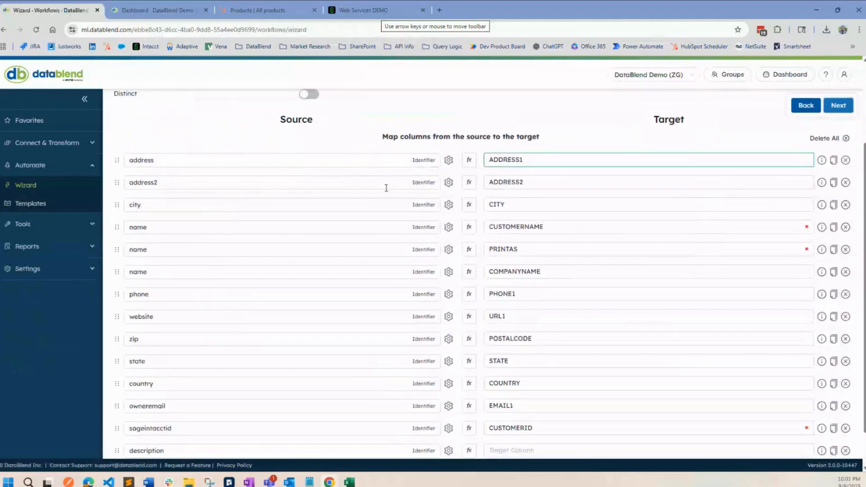
scroll(532, 239, "down", 1)
left_click(523, 402)
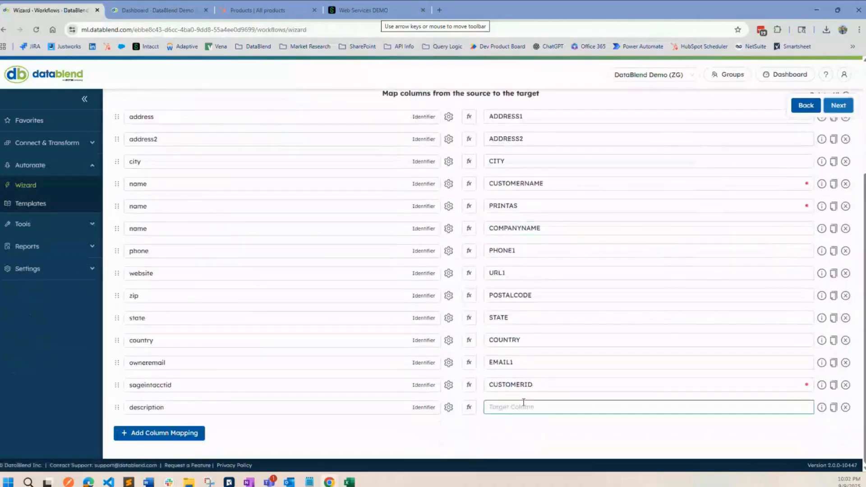
left_click(523, 402)
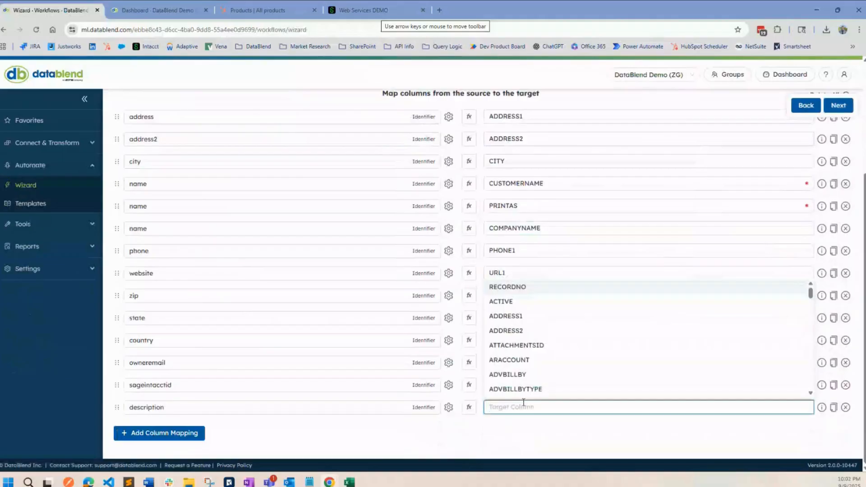
scroll(545, 354, "down", 10)
type("comm")
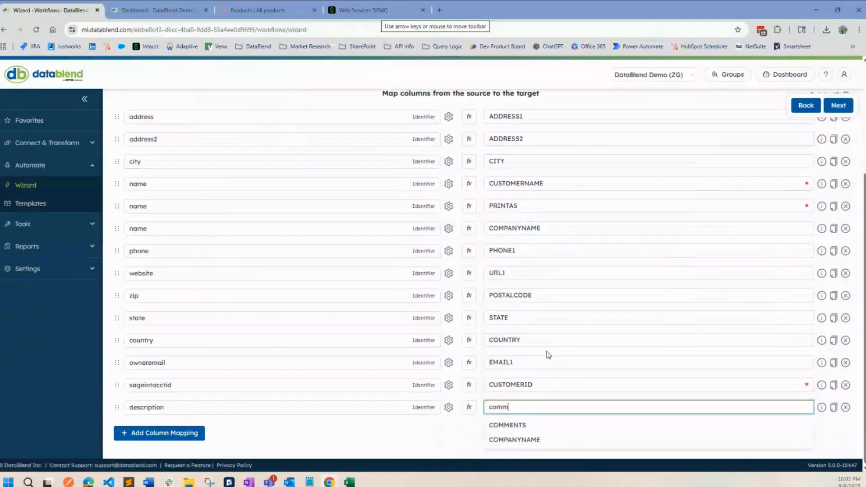
left_click(505, 427)
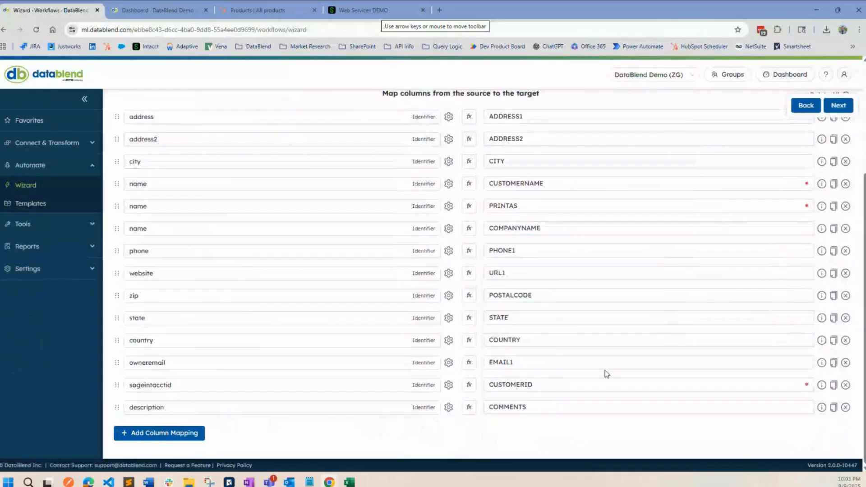
- Continue to the Sage Intacct setup and select the Sage Intacct (Multi Currency) credential
scroll(541, 338, "up", 5)
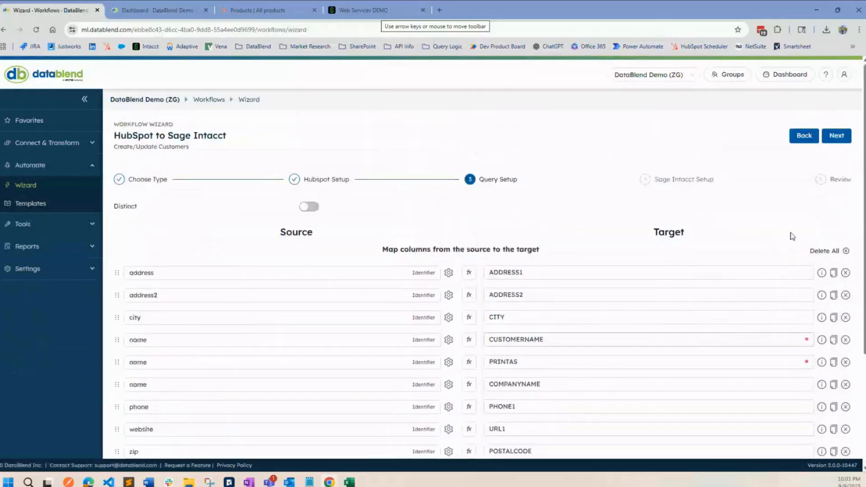
left_click(839, 136)
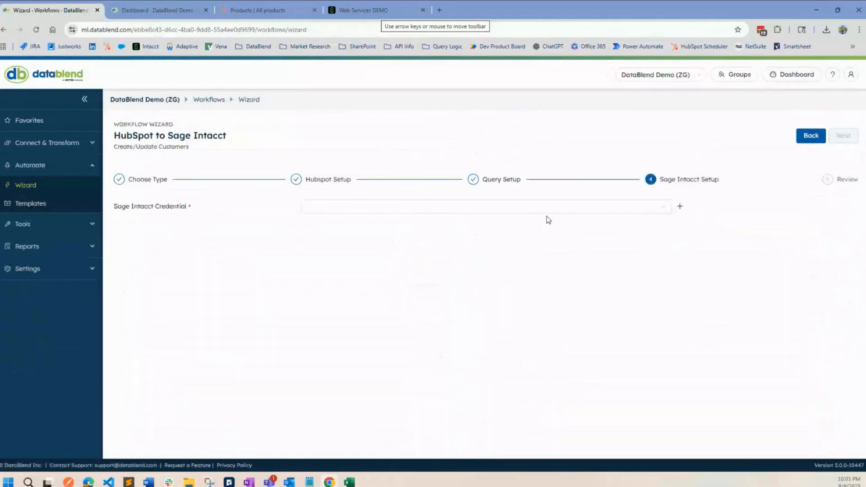
left_click(532, 208)
left_click(386, 231)
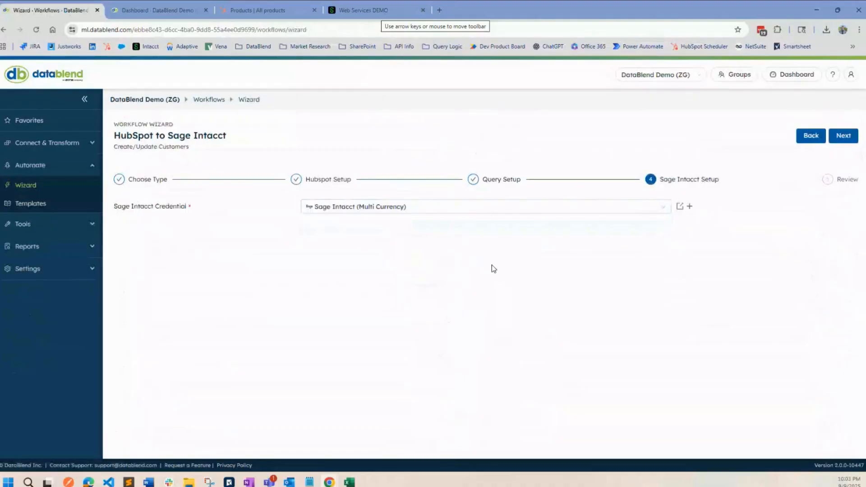
- Continue to the review and create the HubSpot to Sage Intacct customers workflow
left_click(845, 137)
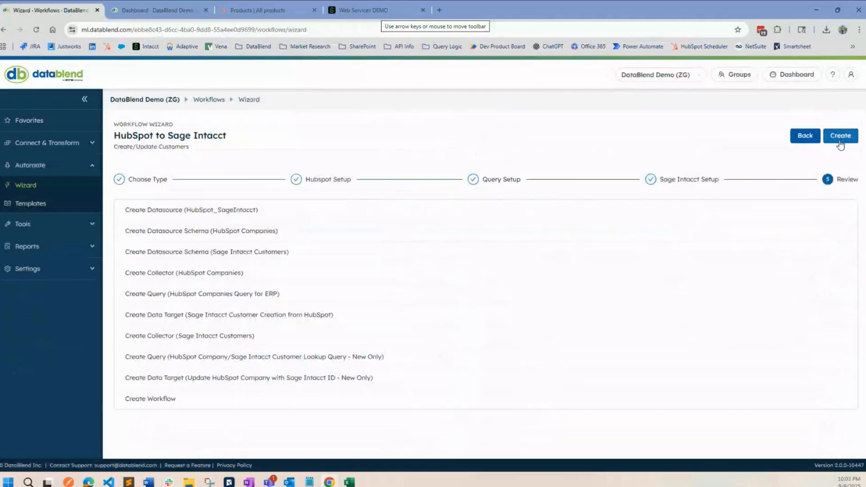
left_click(840, 144)
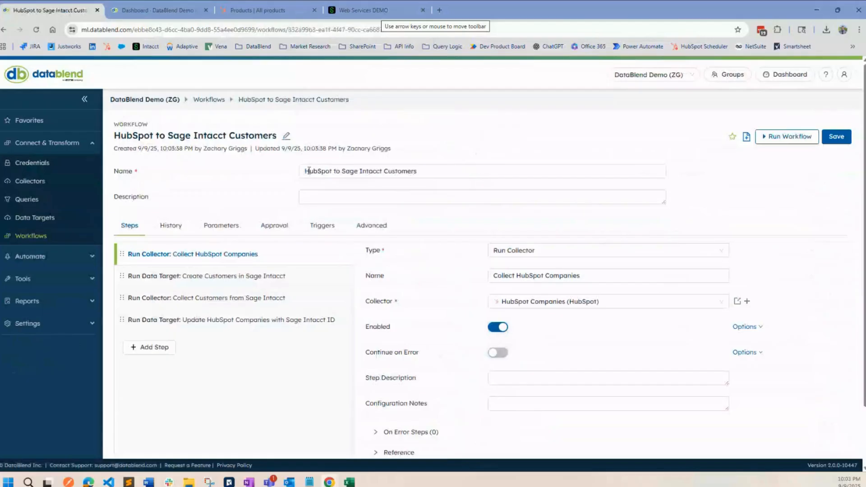
- Prefix the customers workflow's name with "0000." and mark the workflow as a favorite
left_click(300, 165)
type("0000.")
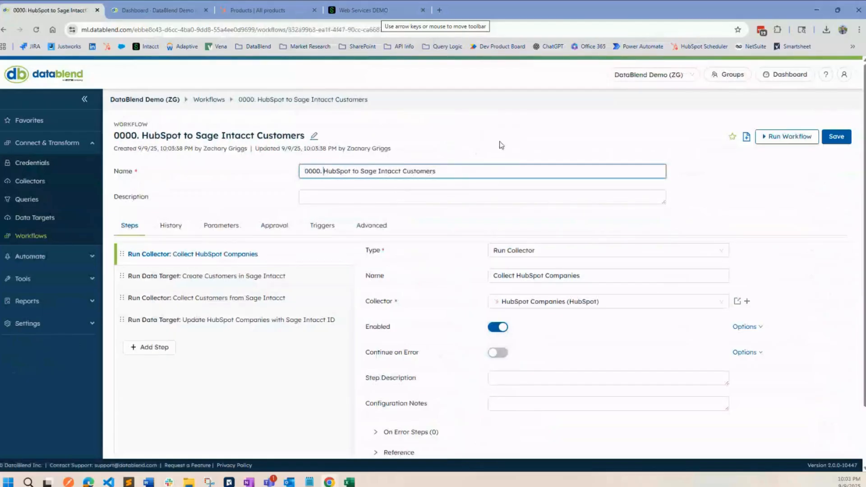
left_click(732, 137)
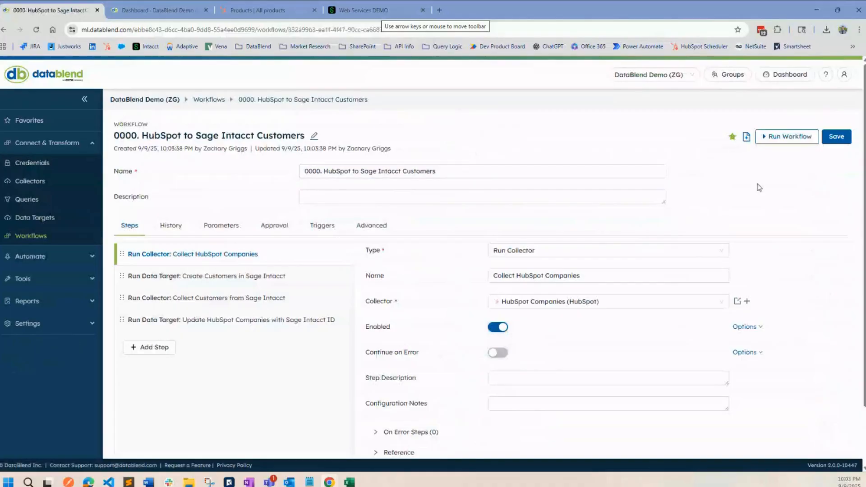
- Start a preset schedule in the workflow's advanced settings with the type Every day at a specific time
left_click(379, 225)
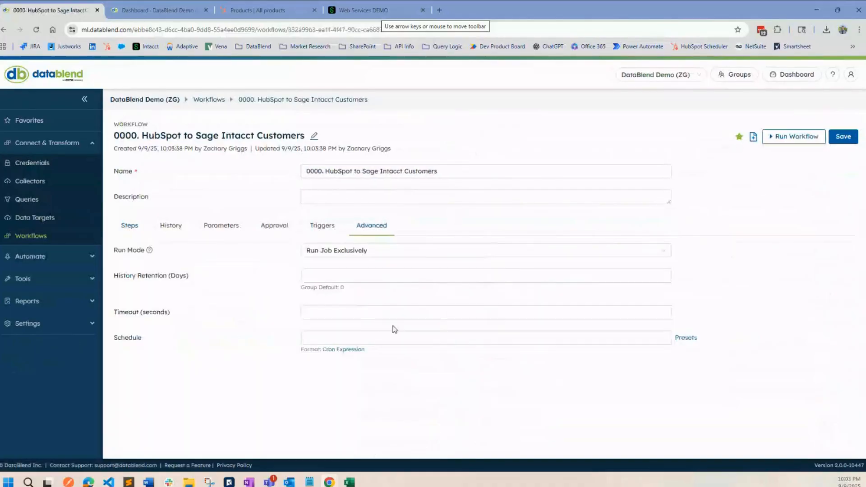
left_click(373, 332)
left_click(688, 339)
left_click(373, 146)
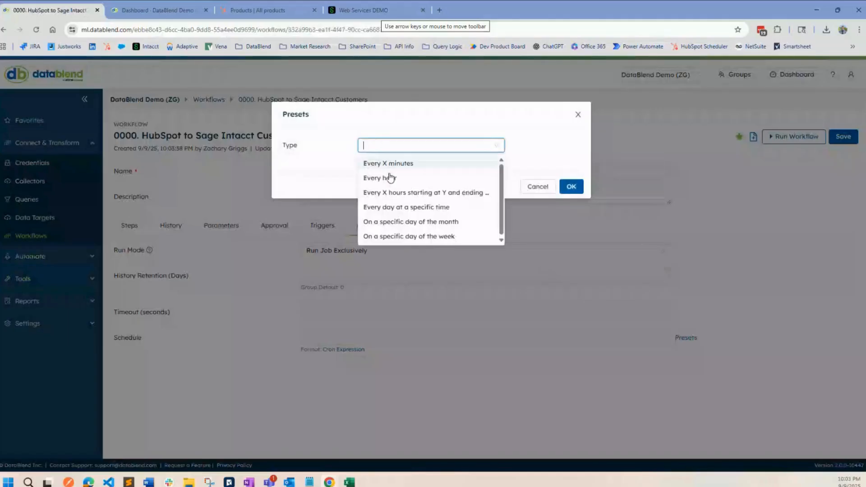
left_click(402, 207)
- Set the daily schedule's local time to 04:03 AM, apply it, and save the workflow
left_click(391, 179)
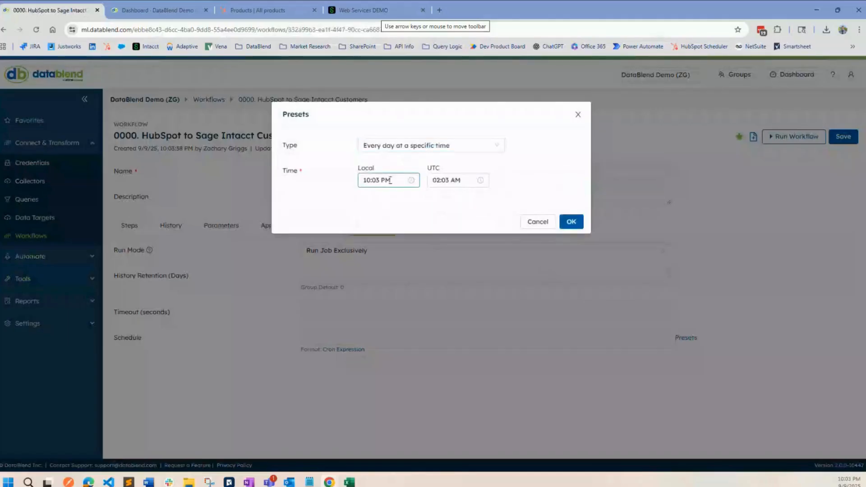
scroll(369, 235, "up", 5)
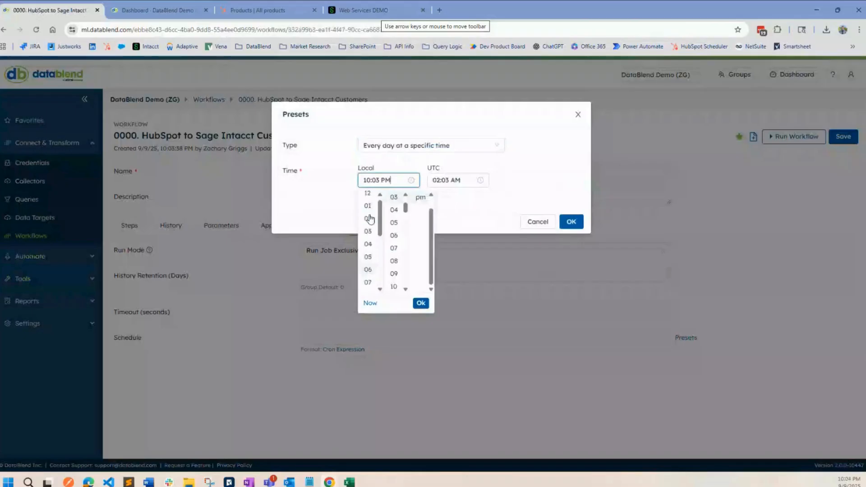
left_click(368, 243)
scroll(393, 220, "up", 1)
scroll(423, 211, "up", 1)
left_click(420, 197)
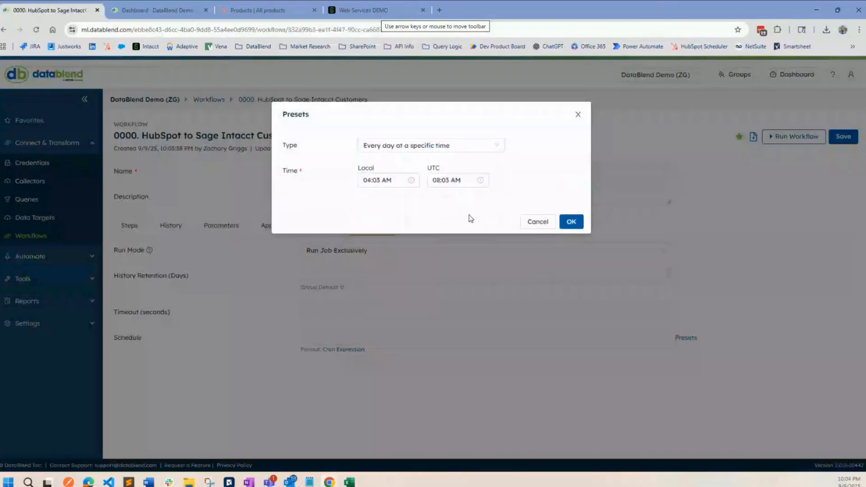
left_click(571, 221)
left_click(336, 402)
left_click(330, 421)
left_click(843, 139)
- Check the dashboard for the HubSpot to Sage Intacct Customers workflow among the favorites and the scheduled automations
left_click(811, 79)
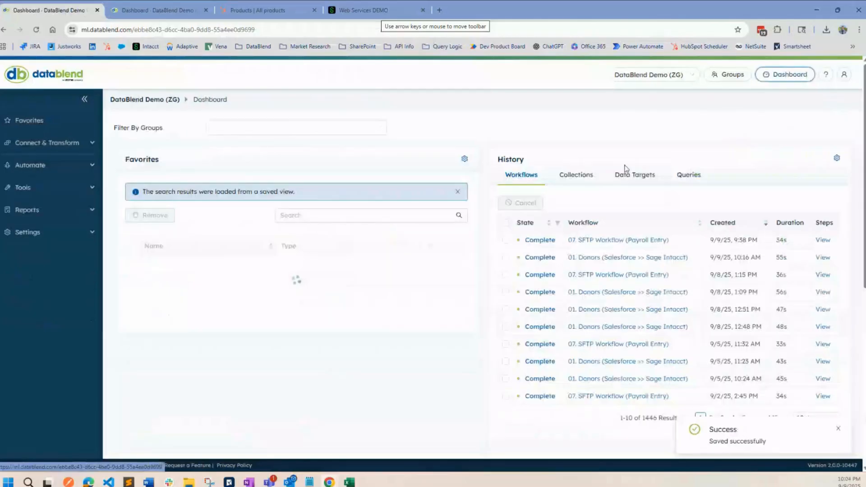
left_click(132, 263)
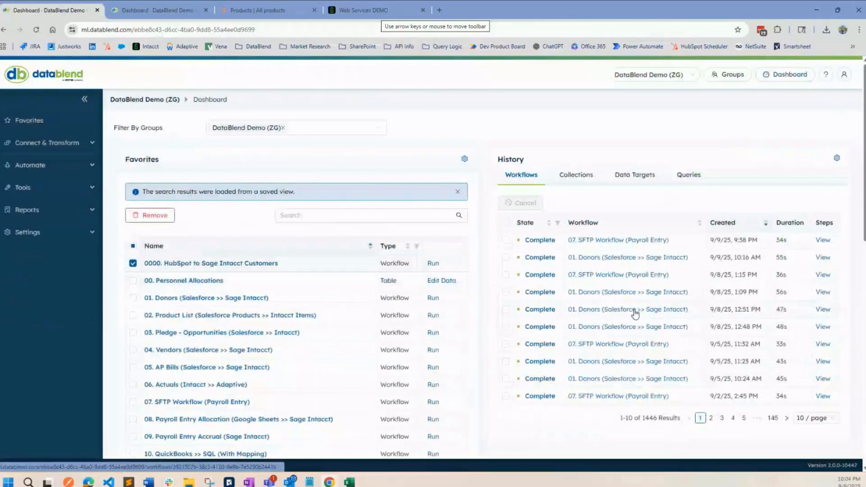
scroll(632, 313, "down", 10)
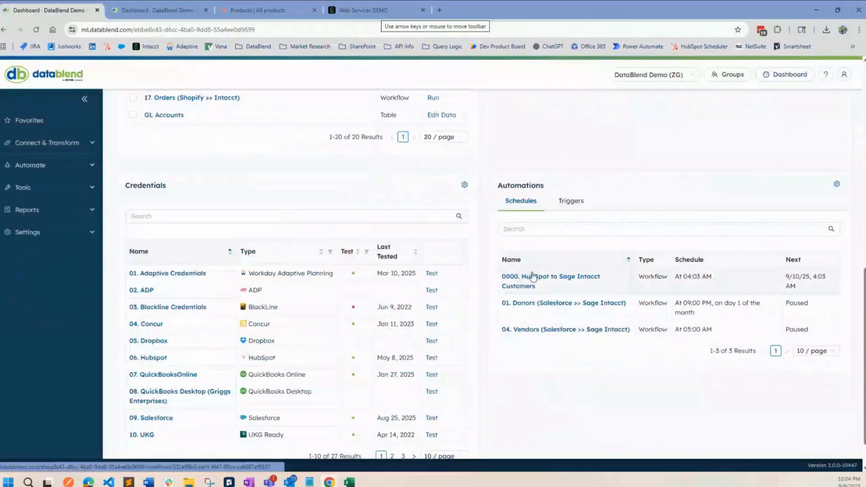
scroll(523, 280, "up", 10)
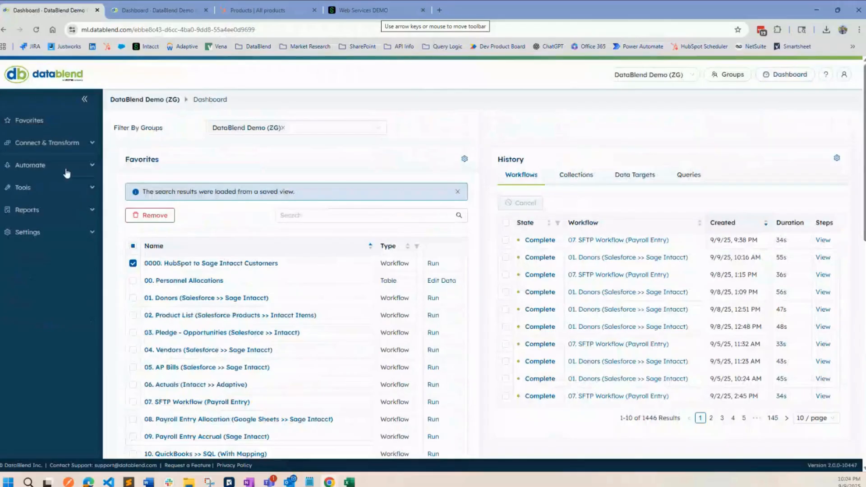
- Start a new wizard workflow from HubSpot to Sage Intacct with the type Create/Update Items and continue to the HubSpot setup
left_click(44, 168)
left_click(37, 185)
left_click(315, 198)
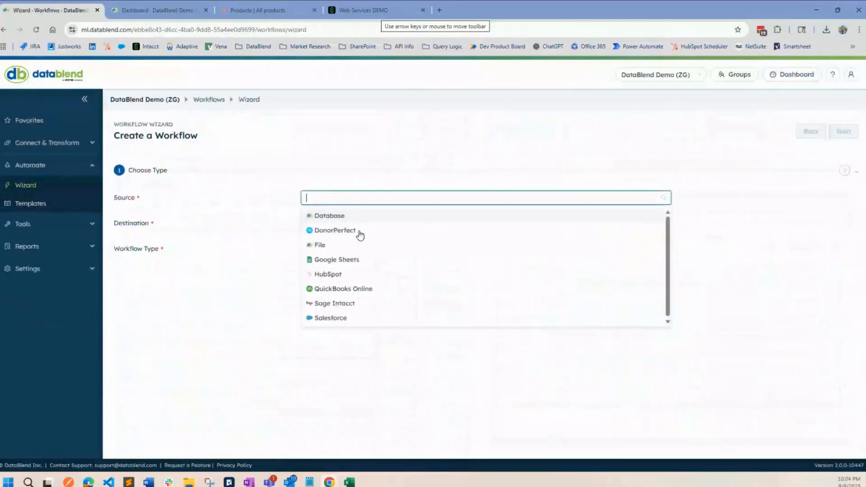
left_click(333, 275)
left_click(354, 225)
left_click(370, 243)
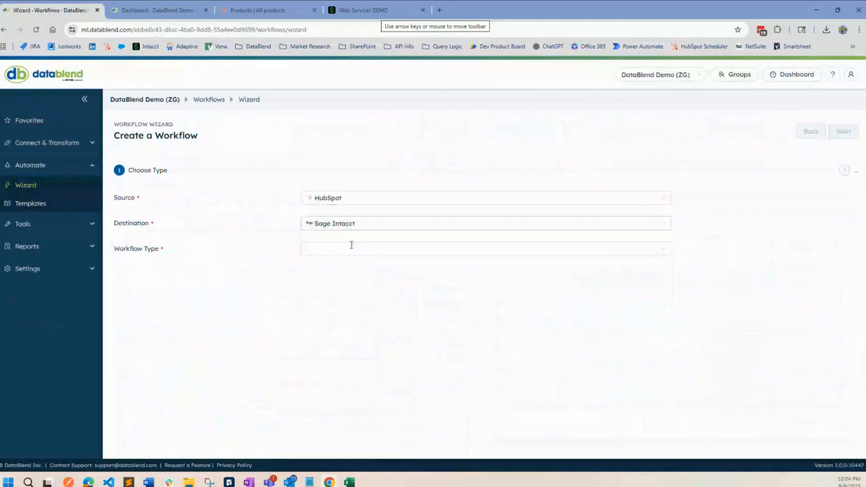
left_click(357, 248)
left_click(373, 325)
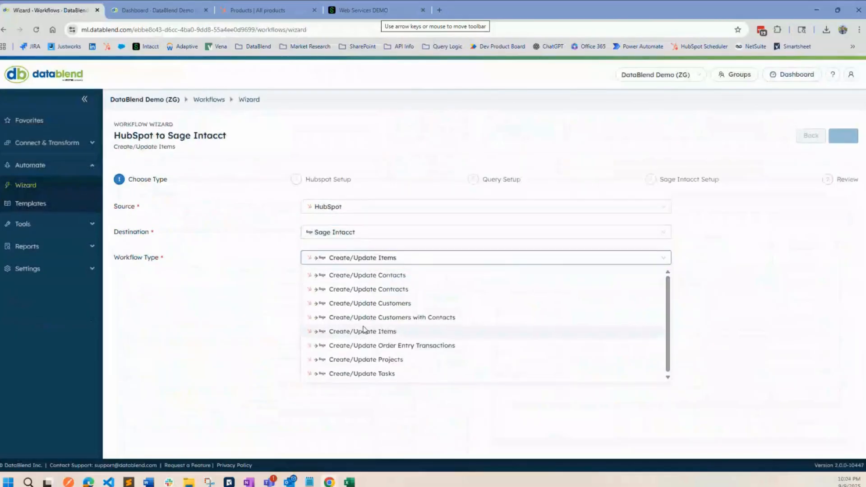
left_click(839, 135)
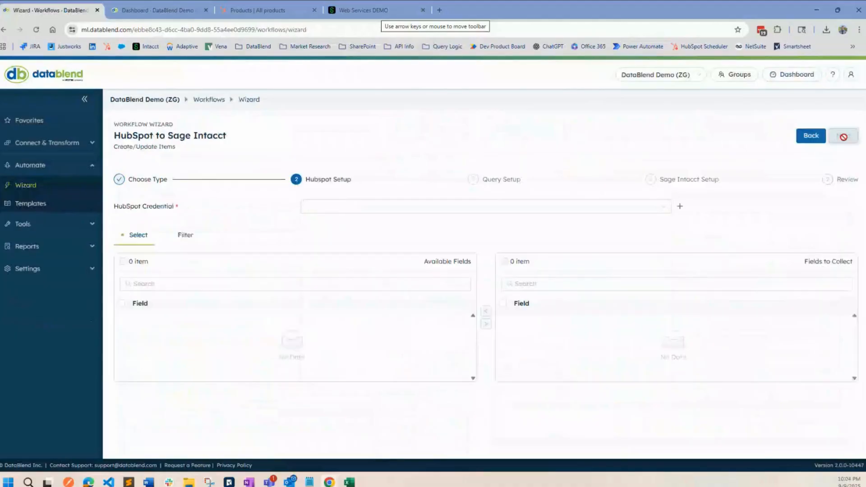
- Select the 06. Hubspot credential, review the fields to collect, and continue to the query setup
left_click(361, 206)
left_click(340, 226)
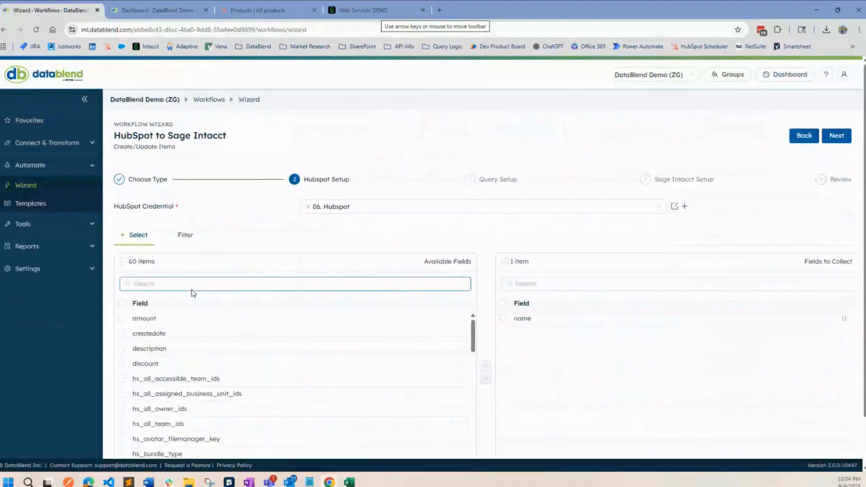
scroll(518, 300, "down", 1)
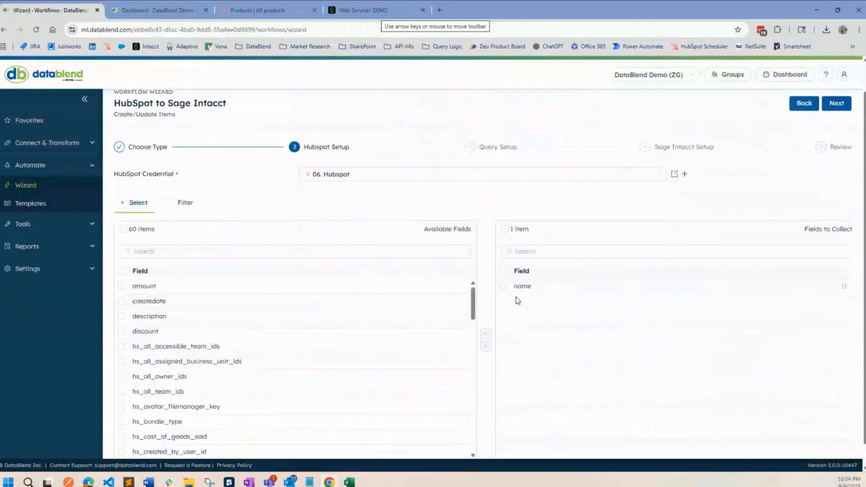
scroll(740, 217, "up", 1)
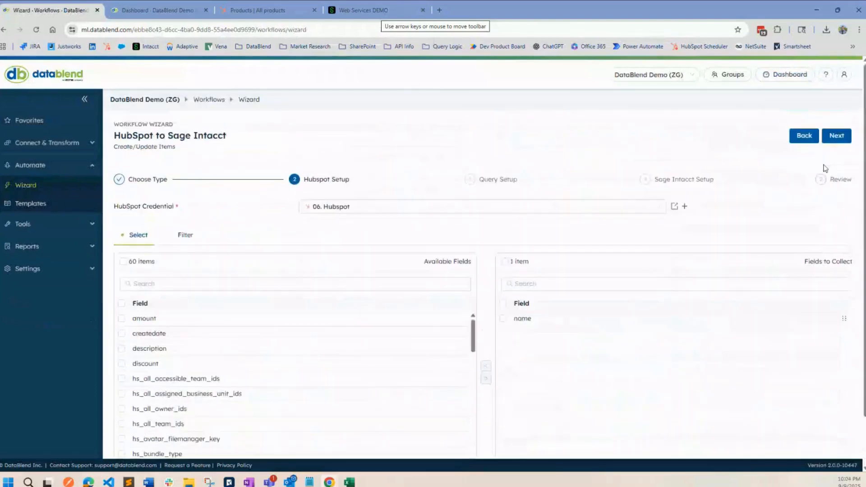
left_click(837, 140)
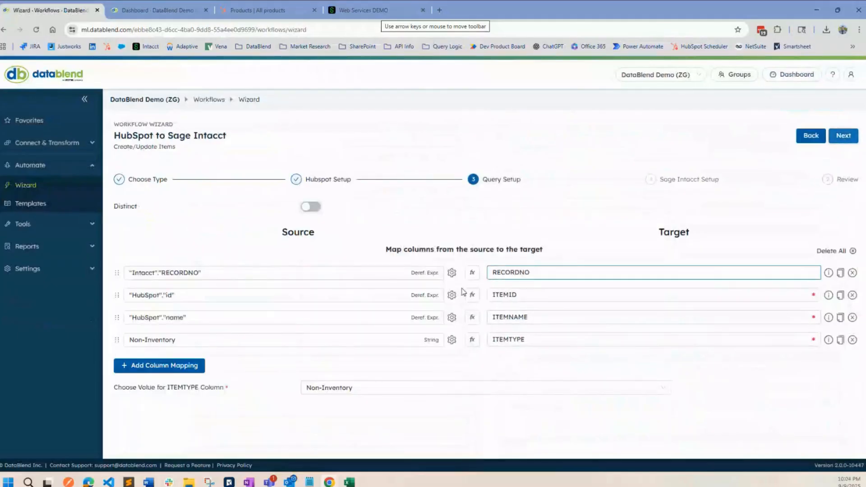
- Review the value options for the ITEMTYPE column and the source-to-target column mappings for items
left_click(339, 393)
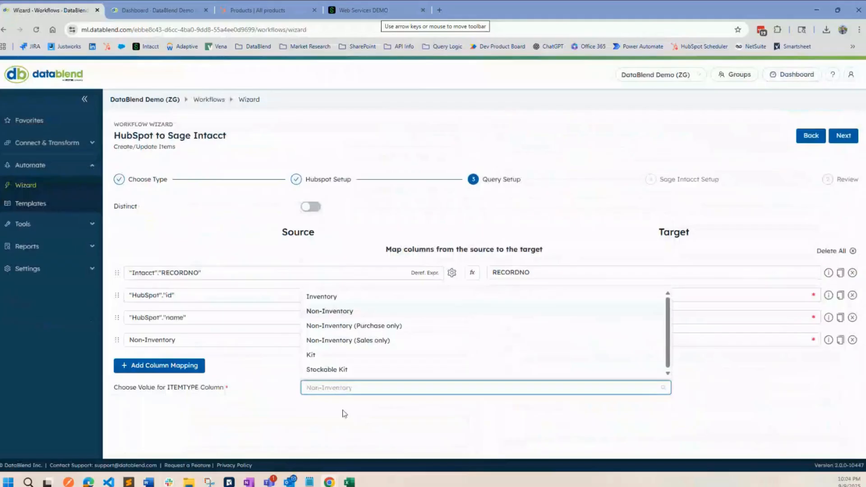
left_click(344, 413)
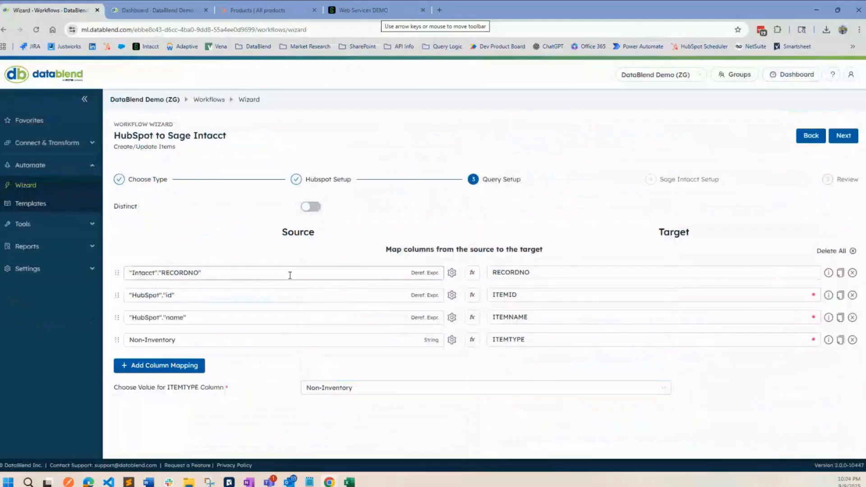
left_click(208, 270)
left_click(495, 275)
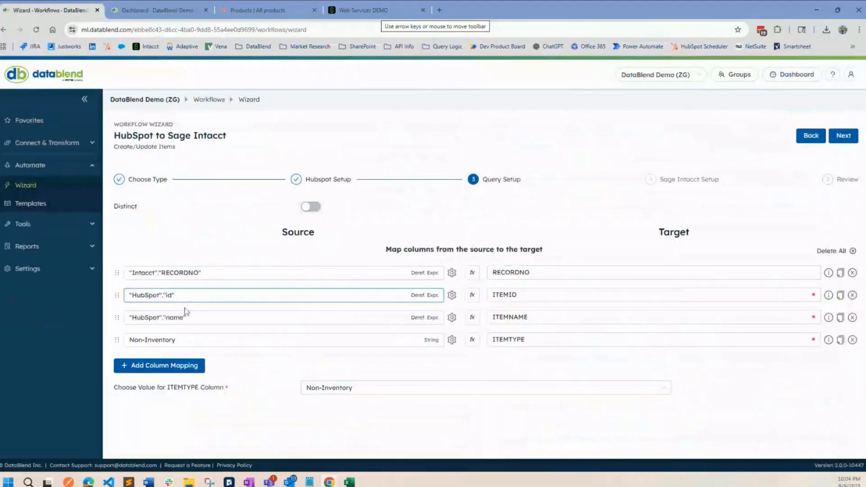
- Select the Sage Intacct (Multi Currency) credential for the destination and create the items workflow
left_click(843, 137)
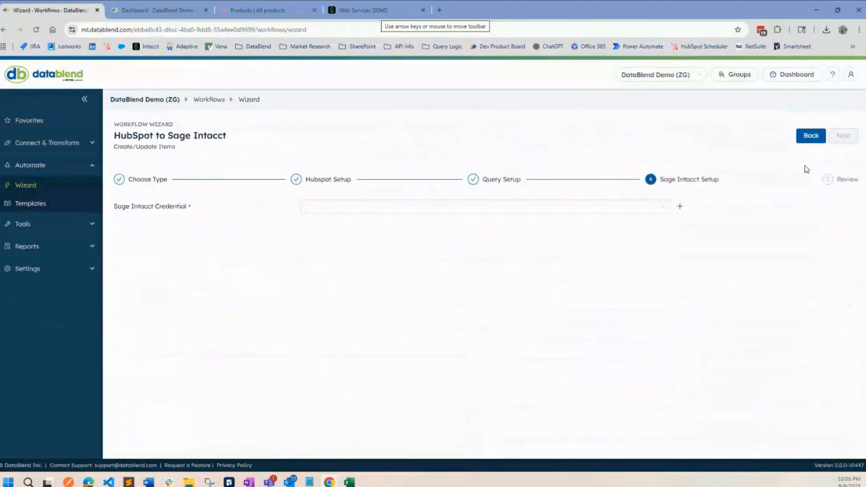
left_click(563, 207)
left_click(451, 228)
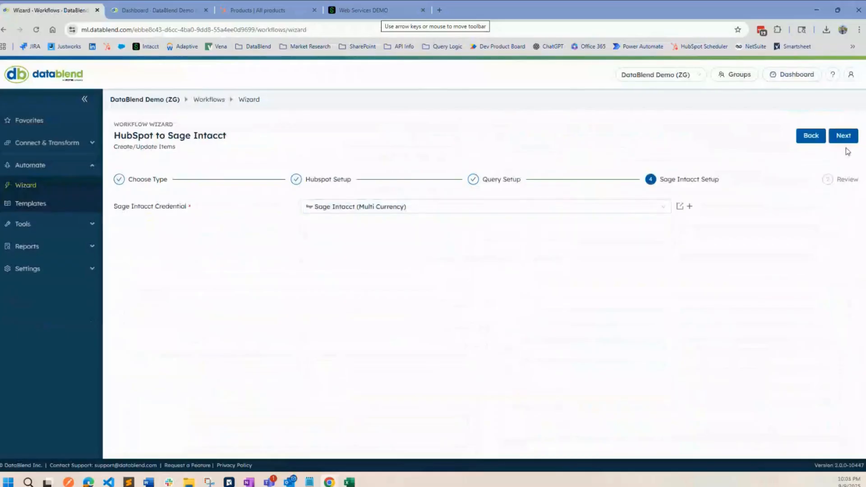
left_click(845, 138)
left_click(846, 143)
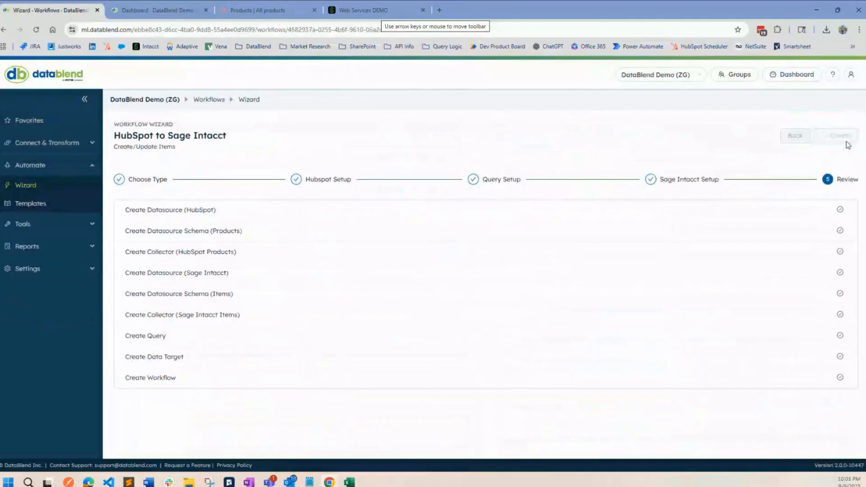
- Prefix the new items workflow's name with "0000."
left_click(301, 174)
type("000")
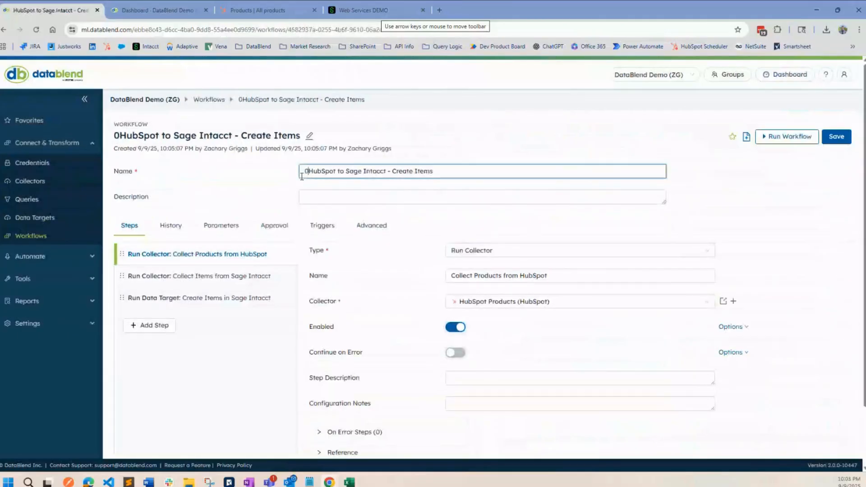
type("0.")
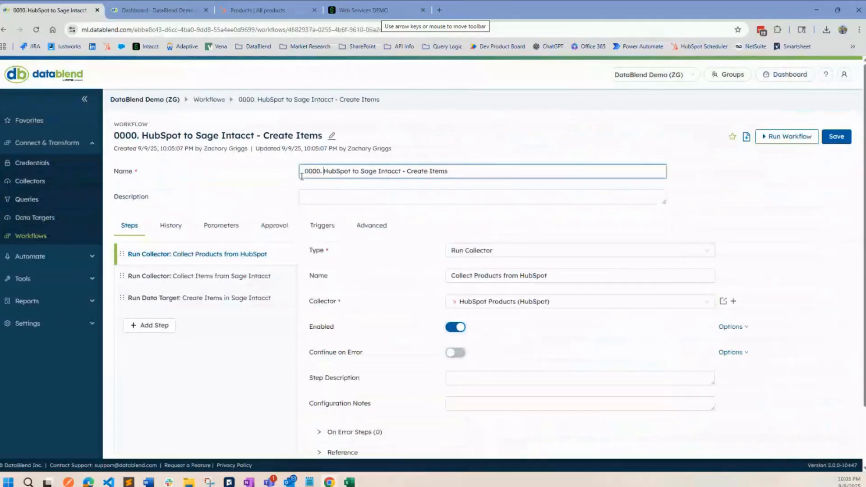
- Mark the items workflow as a favorite, save it, and return to the dashboard
left_click(732, 136)
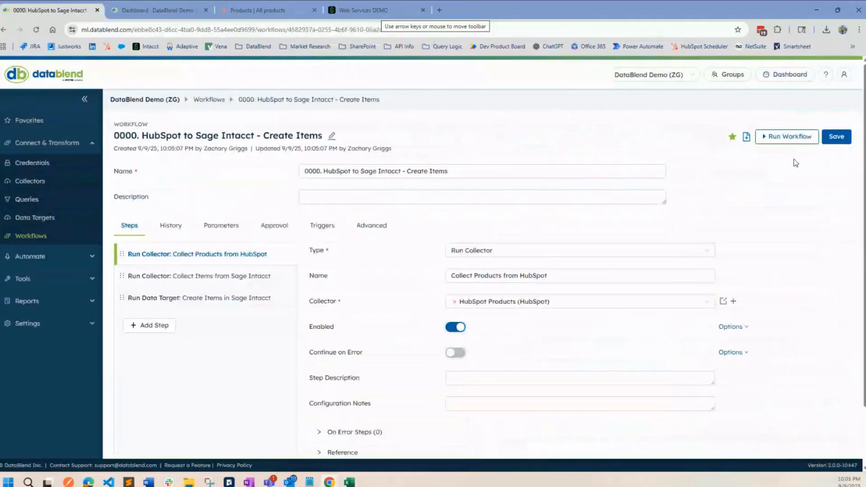
left_click(836, 137)
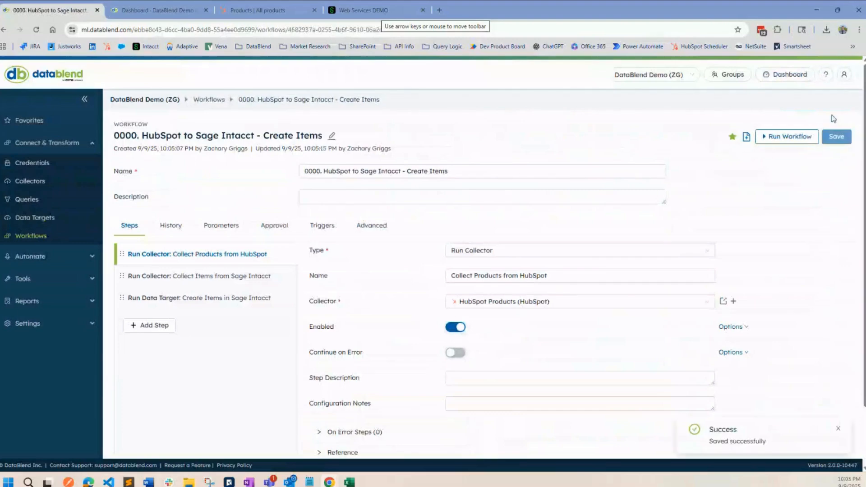
left_click(787, 77)
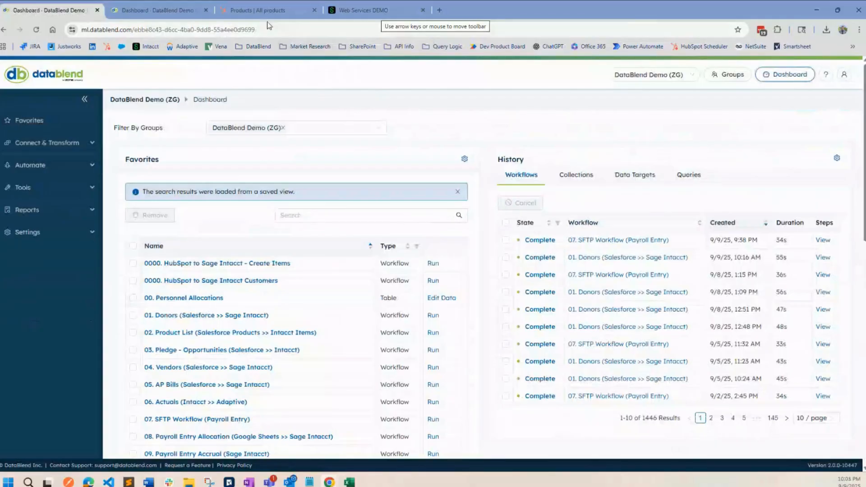
- Switch to the HubSpot products list and rename the Medium Blue Widgets product to Medium Pink Widgets
left_click(259, 13)
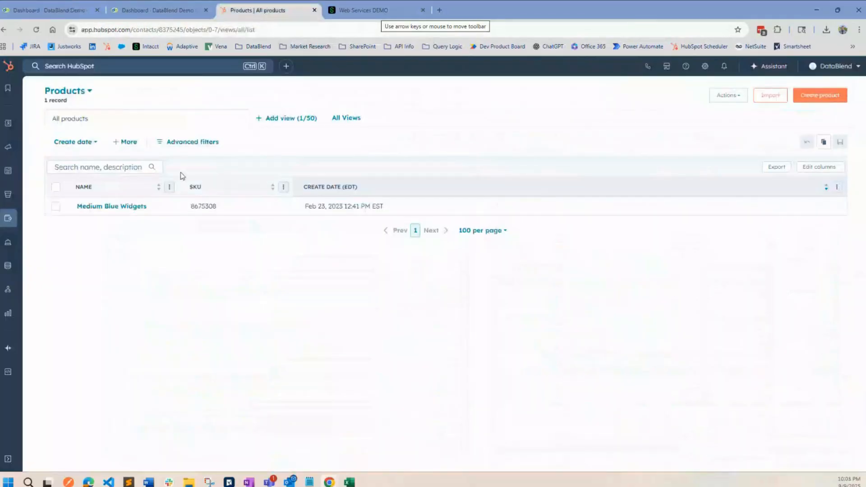
left_click(132, 209)
double_click(693, 214)
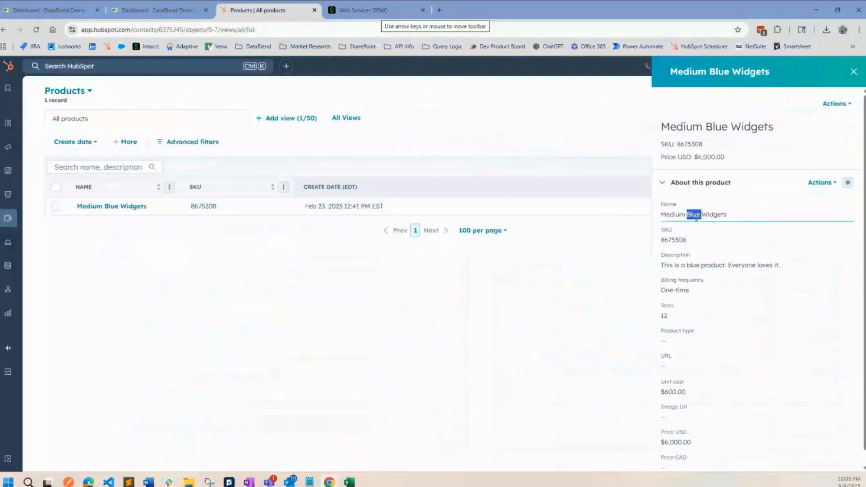
type("Pink")
left_click(605, 263)
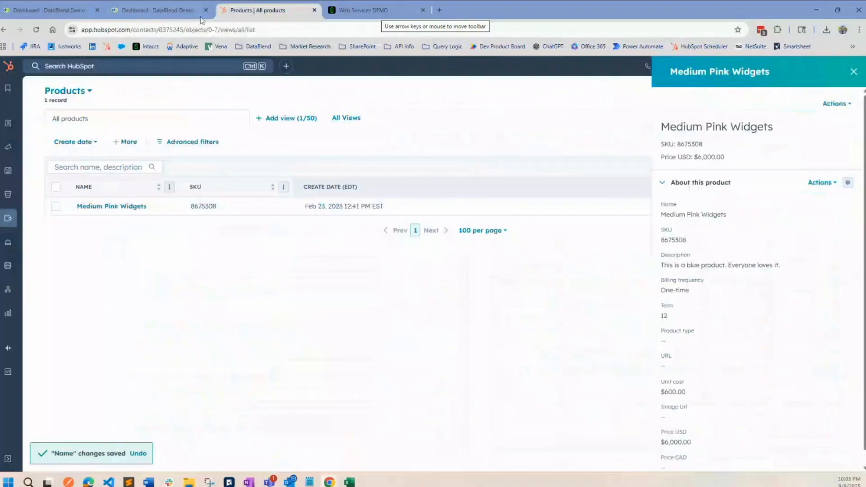
- Return to the DataBlend dashboard, closing its duplicate browser tab, and run the "0000. HubSpot to Sage Intacct - Create Items" workflow
left_click(168, 10)
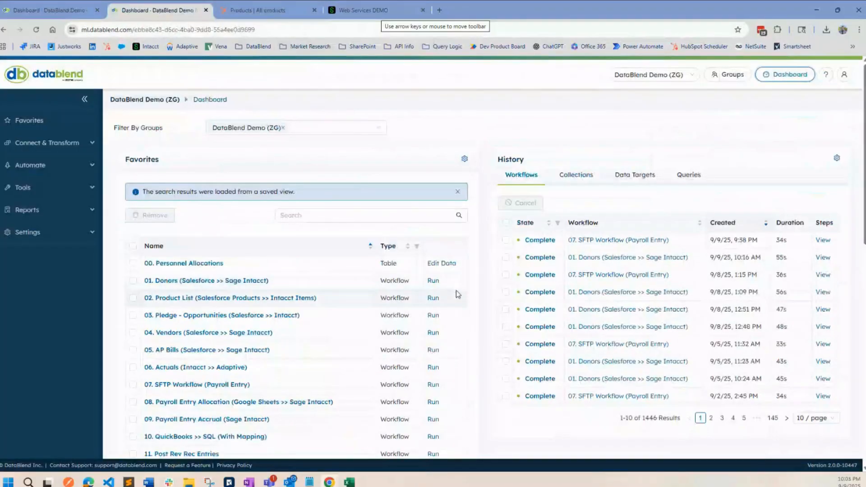
left_click(206, 10)
left_click(69, 10)
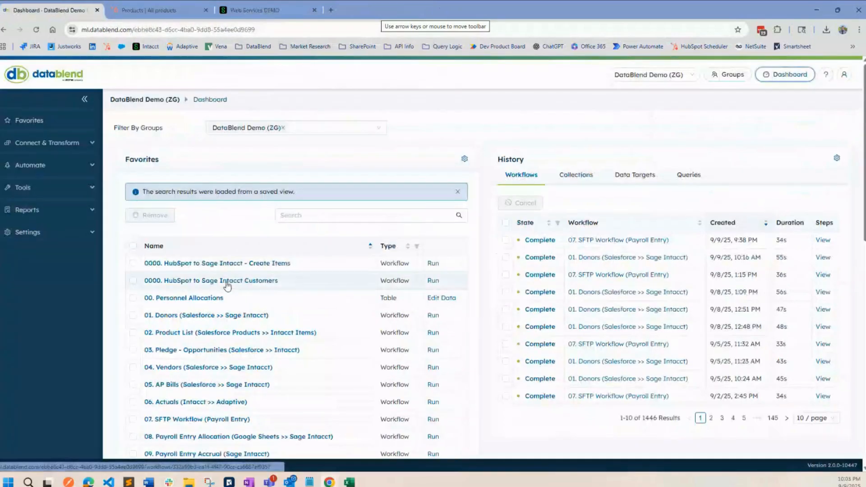
left_click(433, 264)
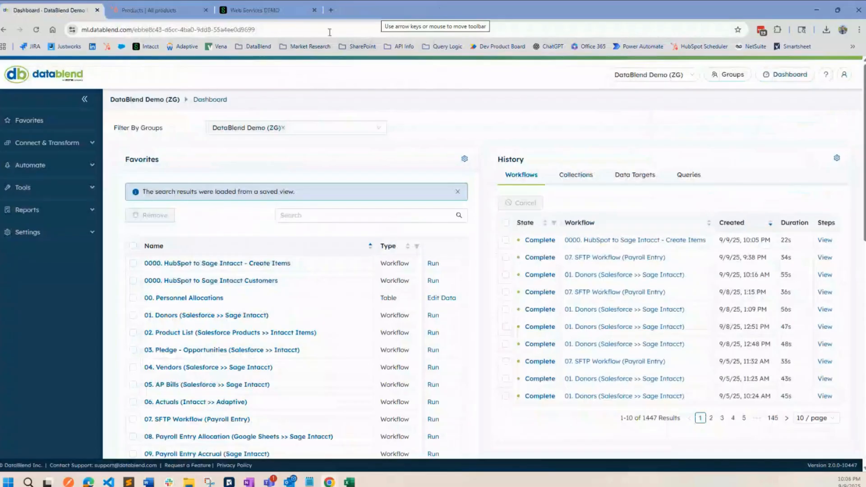
- Switch to the Sage Intacct items list, filter the item names by "%pink", and highlight the matching item's name
left_click(295, 17)
left_click(284, 197)
key("Return")
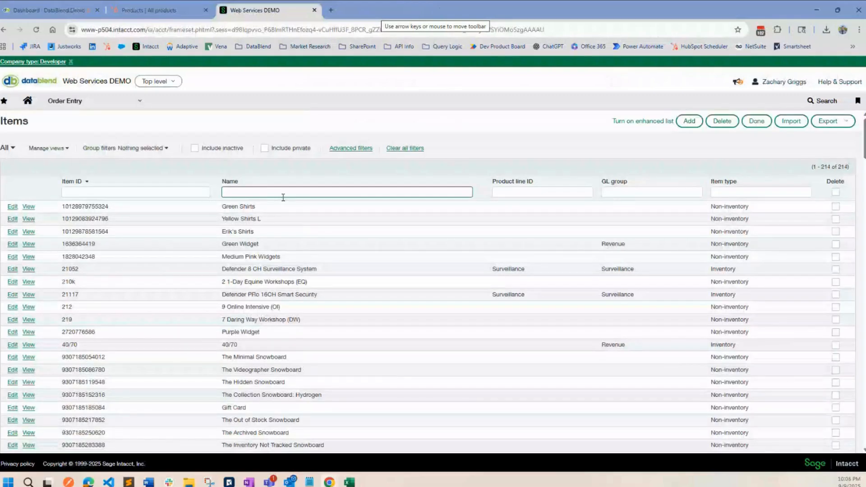
type("%pink")
key("Return")
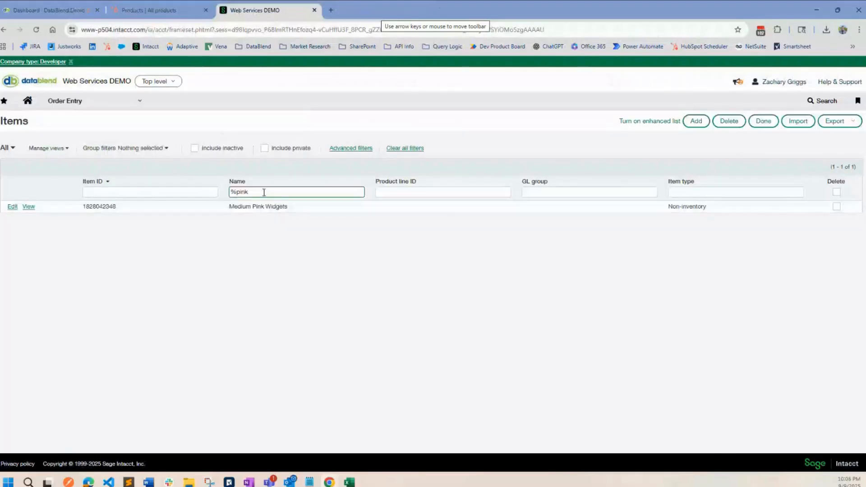
triple_click(259, 207)
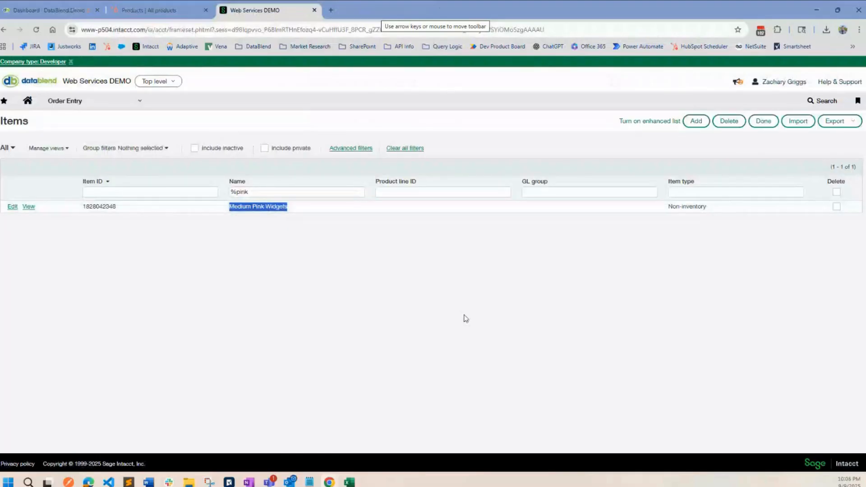